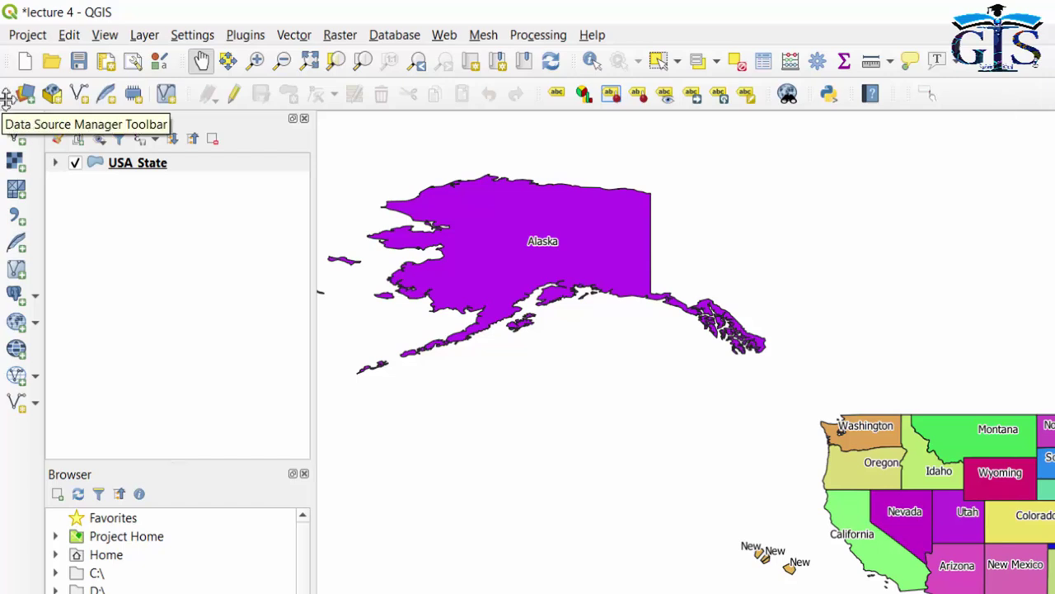
Move the Data Source Manager toolbar and expand the Label toolbar so all labelling tools show.
{"action": "mouse_move", "coordinate": [10, 95]}
{"action": "left_mouse_down"}
{"action": "mouse_move", "coordinate": [38, 113]}
{"action": "mouse_move", "coordinate": [855, 104]}
{"action": "mouse_move", "coordinate": [768, 94]}
{"action": "mouse_move", "coordinate": [784, 94]}
{"action": "mouse_move", "coordinate": [628, 118]}
{"action": "mouse_move", "coordinate": [464, 165]}
{"action": "mouse_move", "coordinate": [14, 136]}
{"action": "mouse_move", "coordinate": [7, 83]}
{"action": "mouse_move", "coordinate": [8, 99]}
{"action": "left_mouse_up"}
{"action": "left_click", "coordinate": [621, 96]}
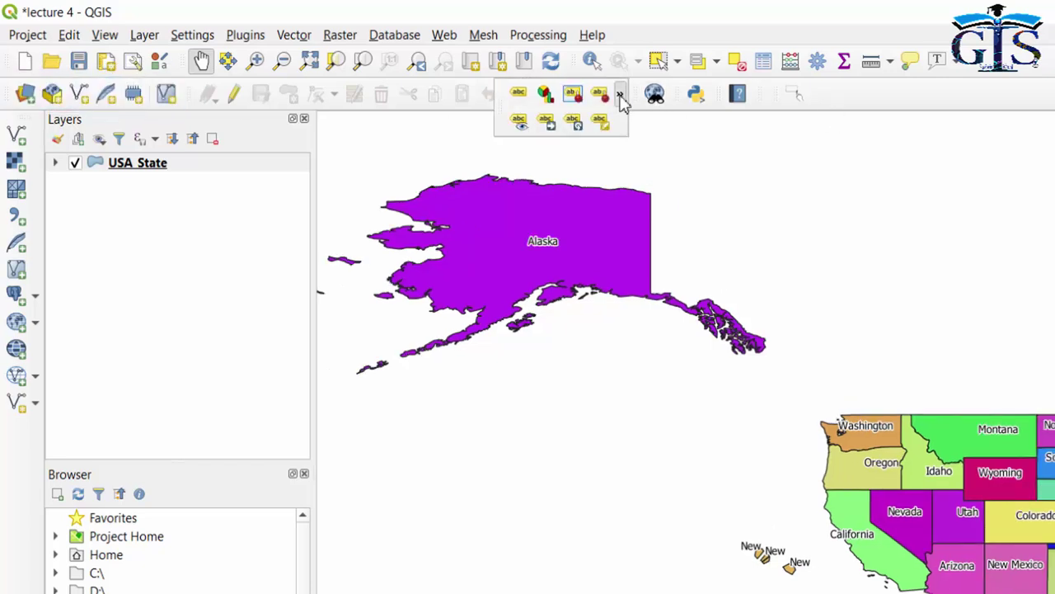
{"action": "left_click_drag", "start_coordinate": [623, 100], "coordinate": [750, 95]}
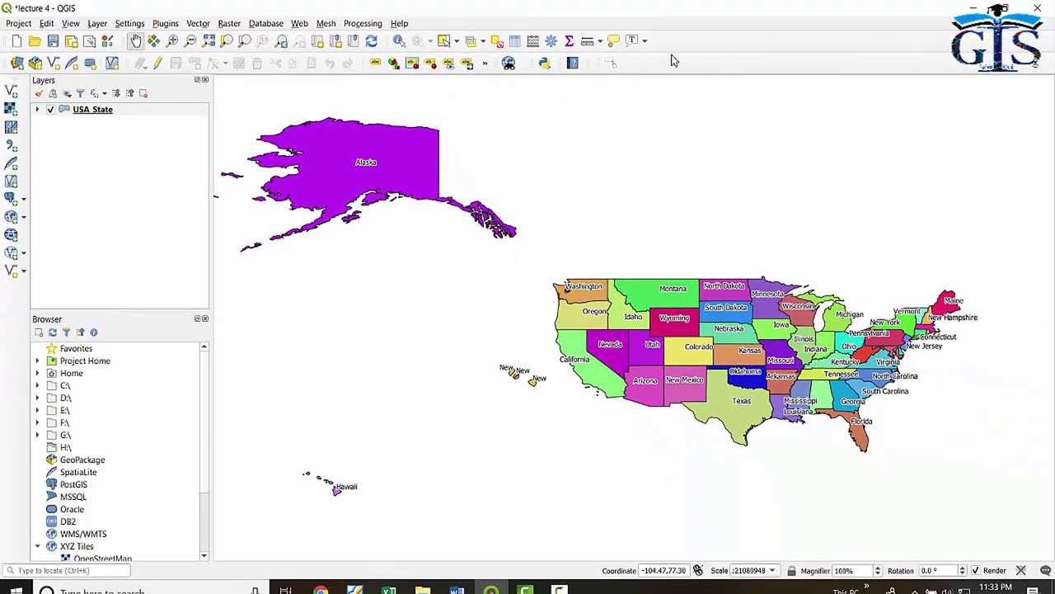
{"action": "right_click", "coordinate": [672, 60]}
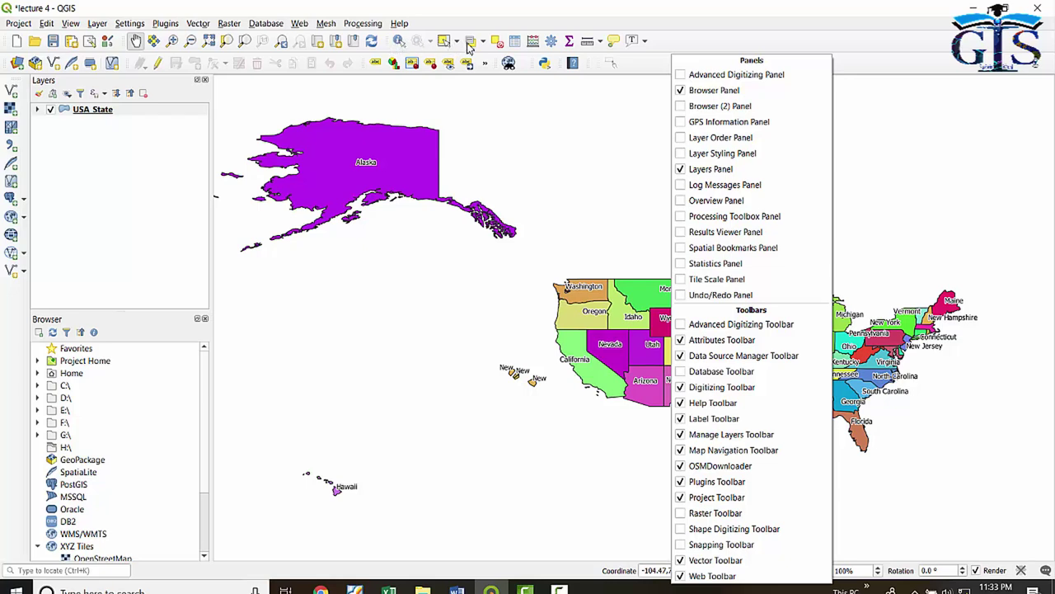
{"action": "left_click", "coordinate": [683, 340]}
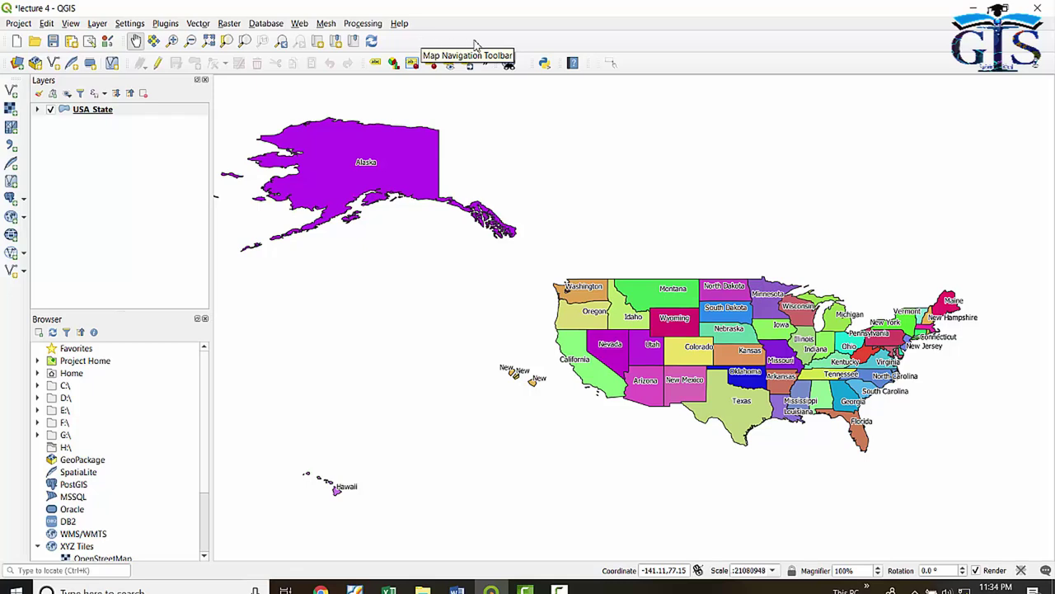
{"action": "right_click", "coordinate": [588, 43]}
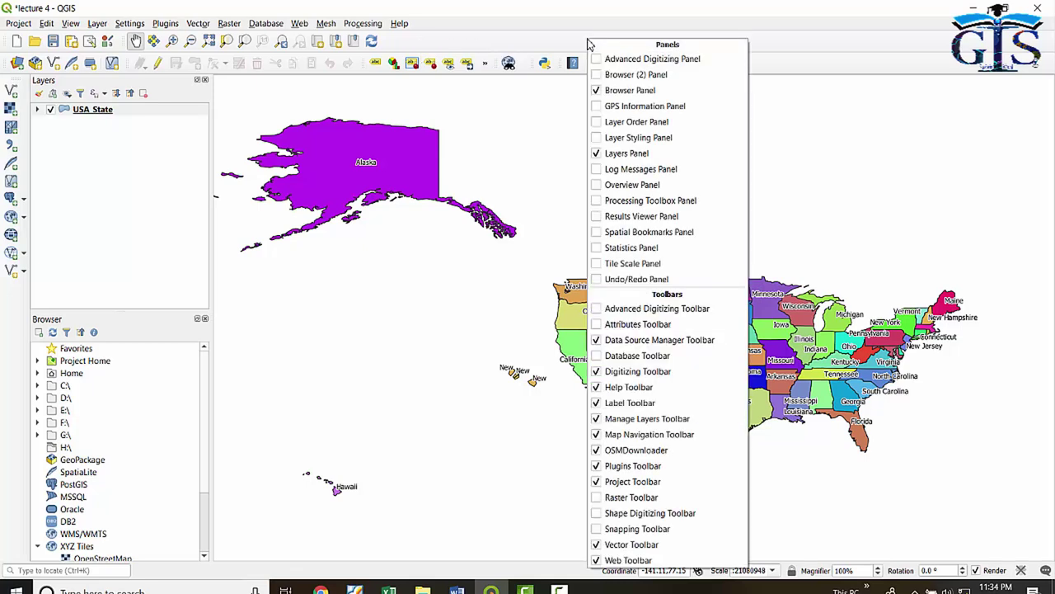
{"action": "left_click", "coordinate": [597, 325]}
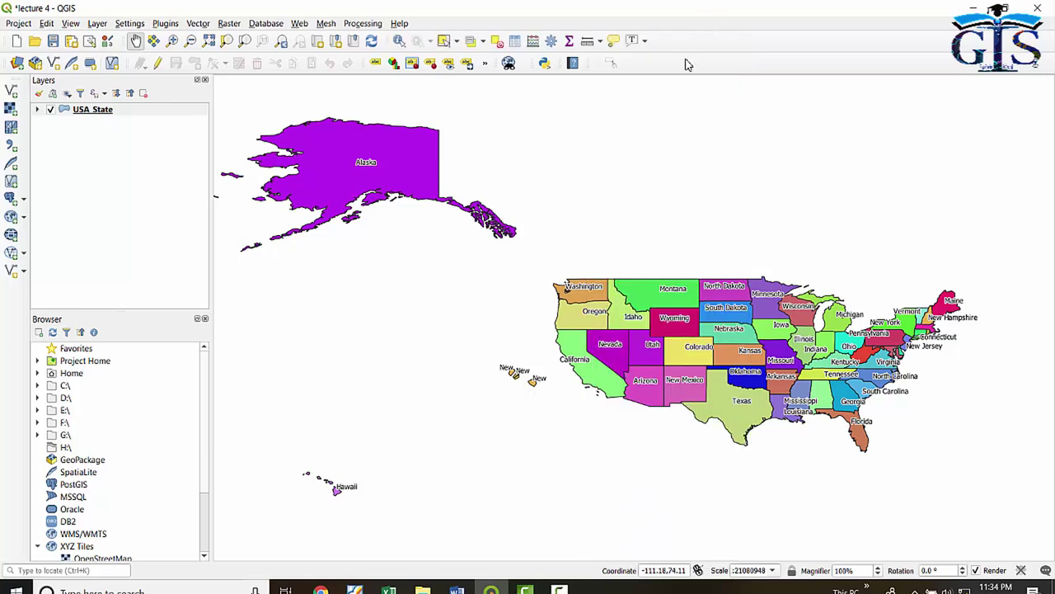
{"action": "left_click", "coordinate": [71, 23]}
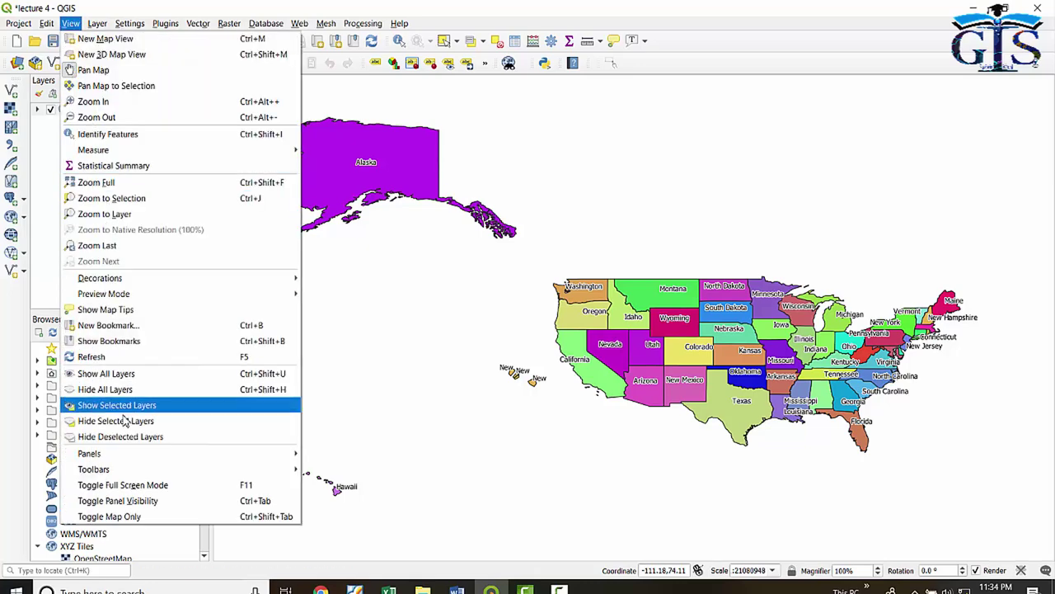
{"action": "mouse_move", "coordinate": [210, 476]}
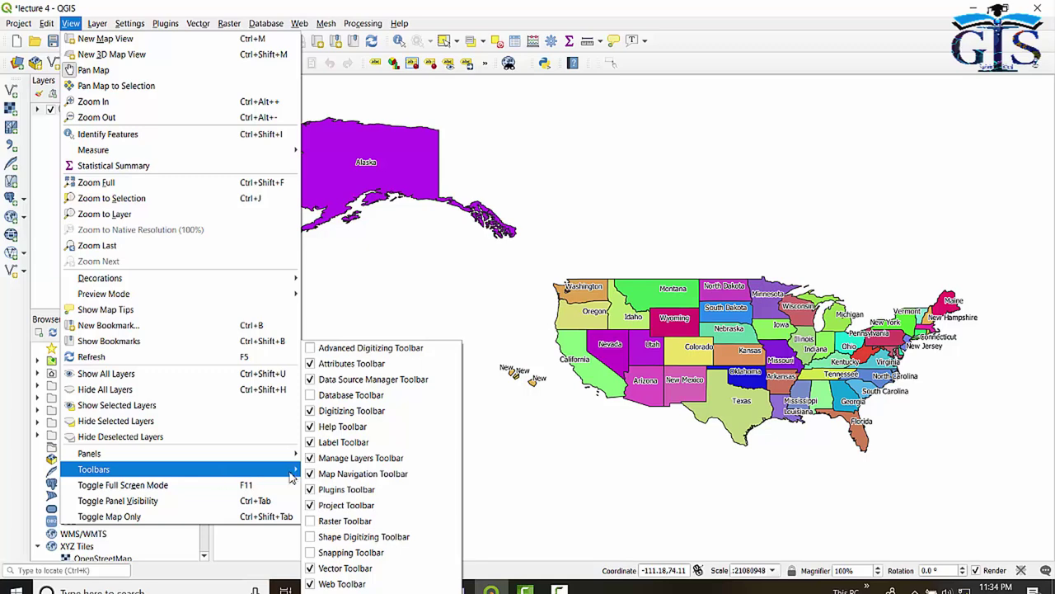
{"action": "left_click", "coordinate": [312, 363]}
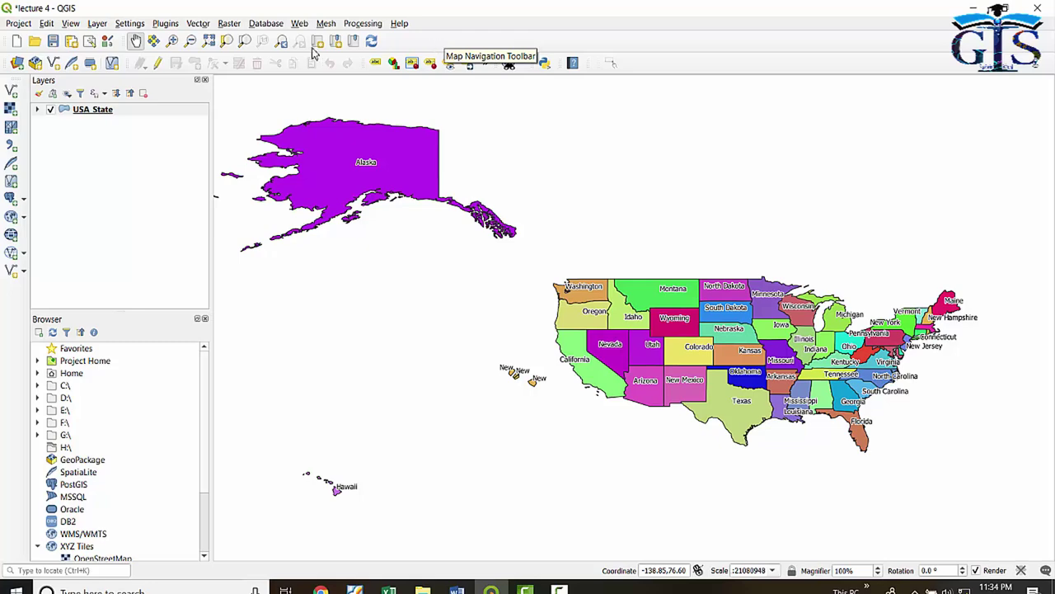
{"action": "left_click", "coordinate": [71, 25]}
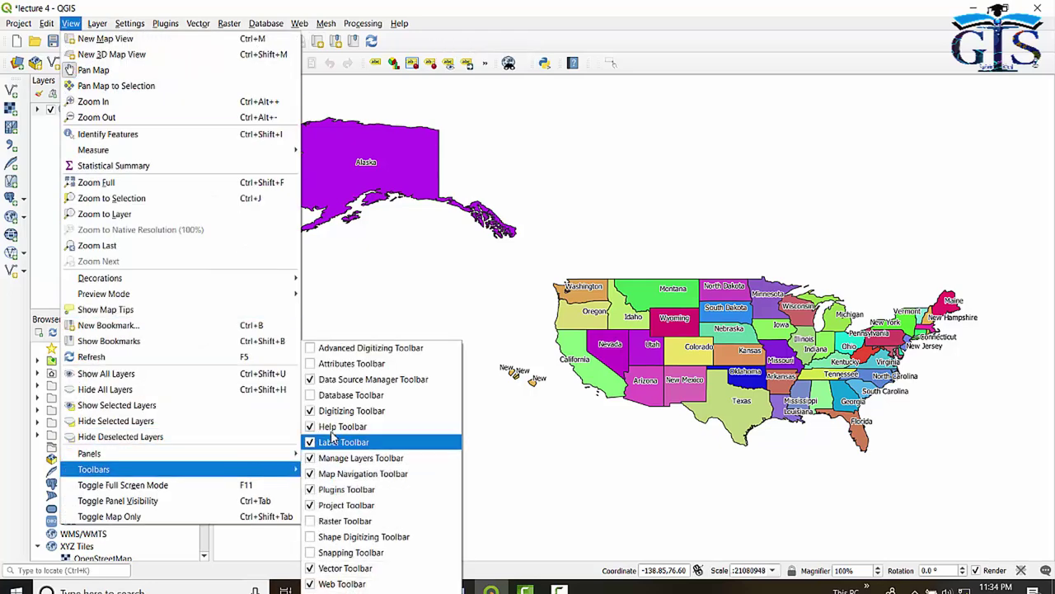
{"action": "left_click", "coordinate": [334, 364]}
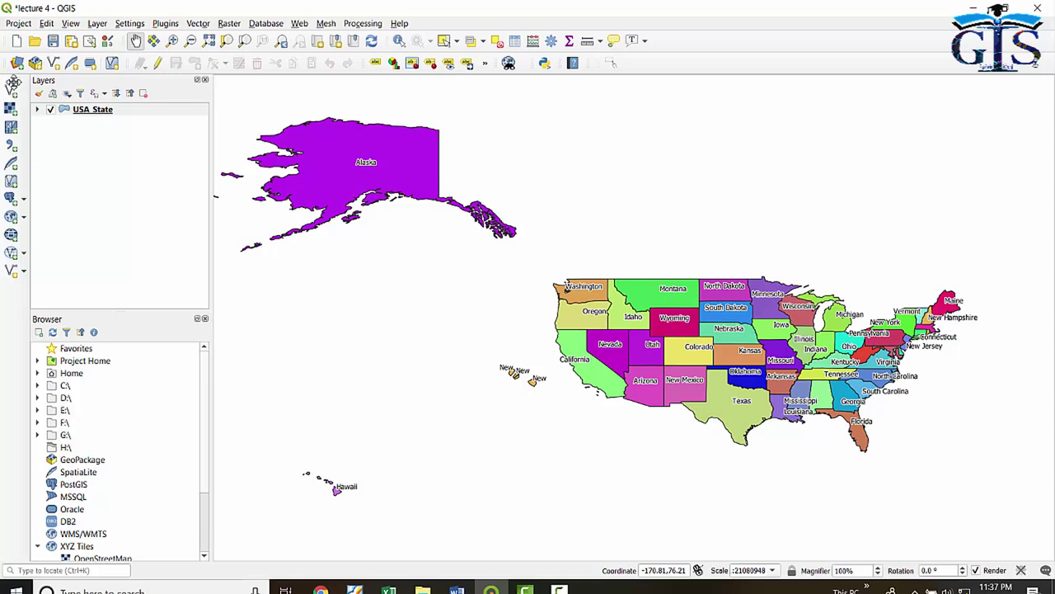
{"action": "mouse_move", "coordinate": [11, 83]}
{"action": "left_mouse_down"}
{"action": "mouse_move", "coordinate": [73, 110]}
{"action": "mouse_move", "coordinate": [639, 65]}
{"action": "mouse_move", "coordinate": [140, 116]}
{"action": "mouse_move", "coordinate": [12, 90]}
{"action": "left_mouse_up"}
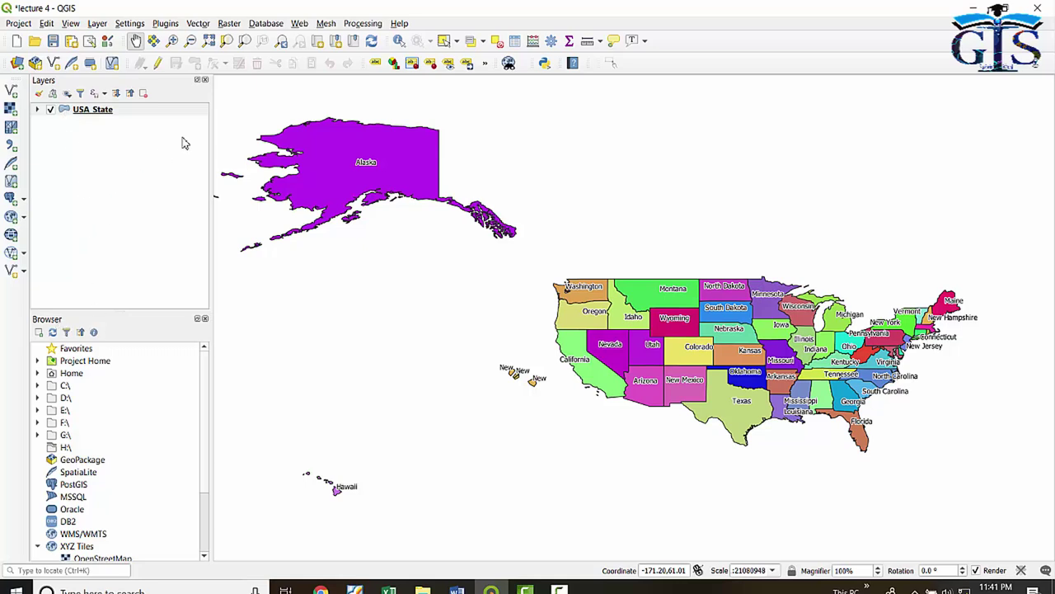
{"action": "left_click", "coordinate": [43, 110]}
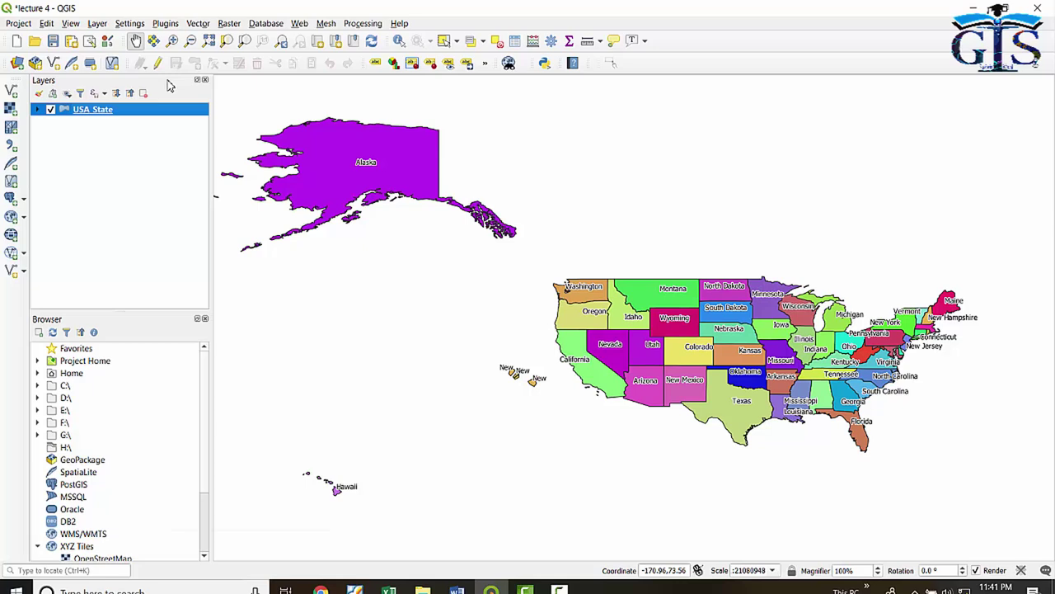
Hide the Layers panel from the panels list, then restore it via View > Panels.
{"action": "right_click", "coordinate": [168, 85]}
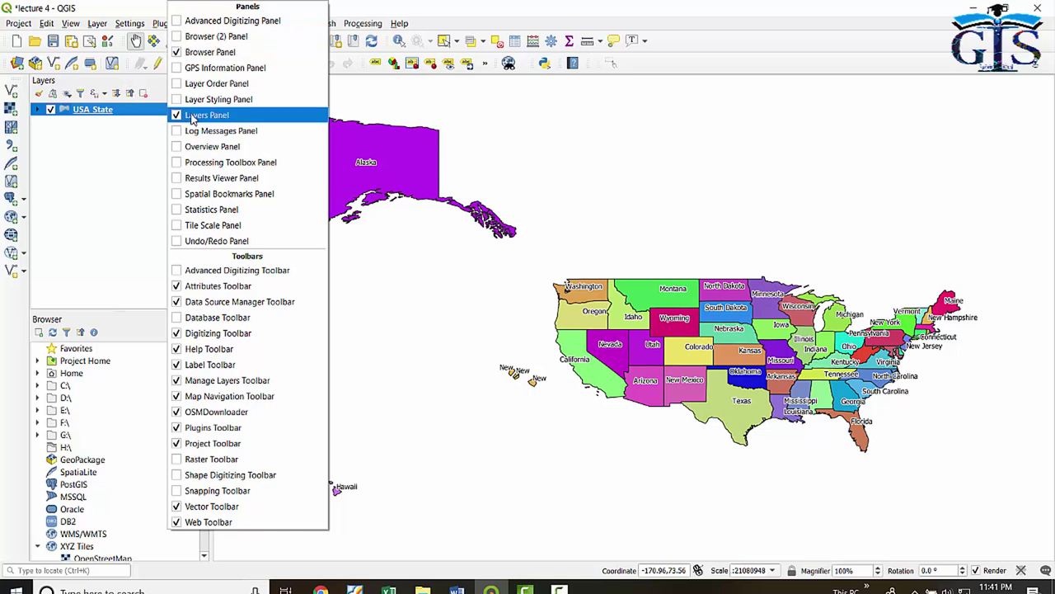
{"action": "left_click", "coordinate": [177, 116]}
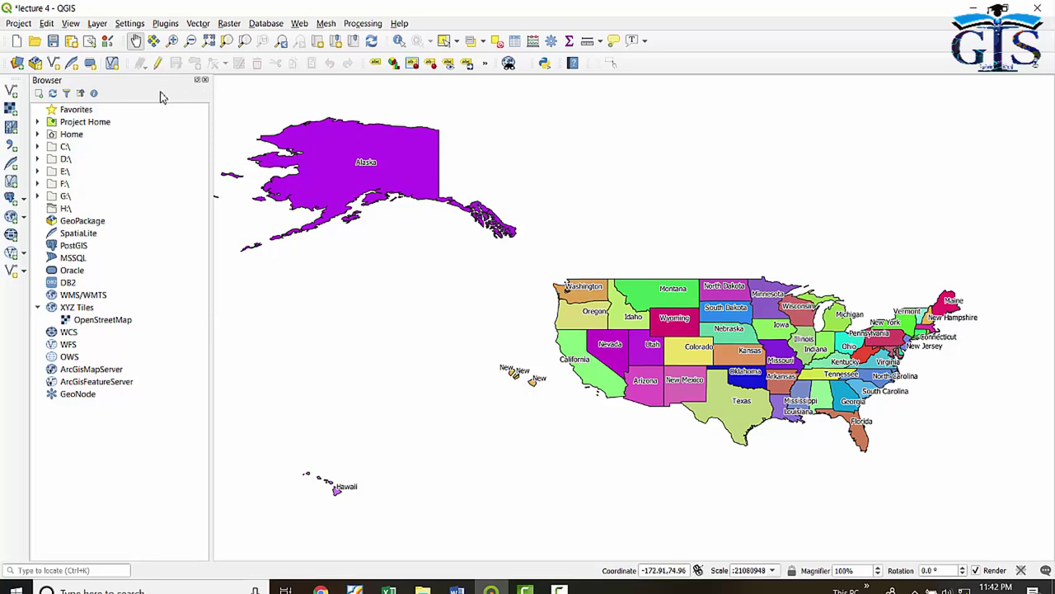
{"action": "left_click", "coordinate": [71, 25]}
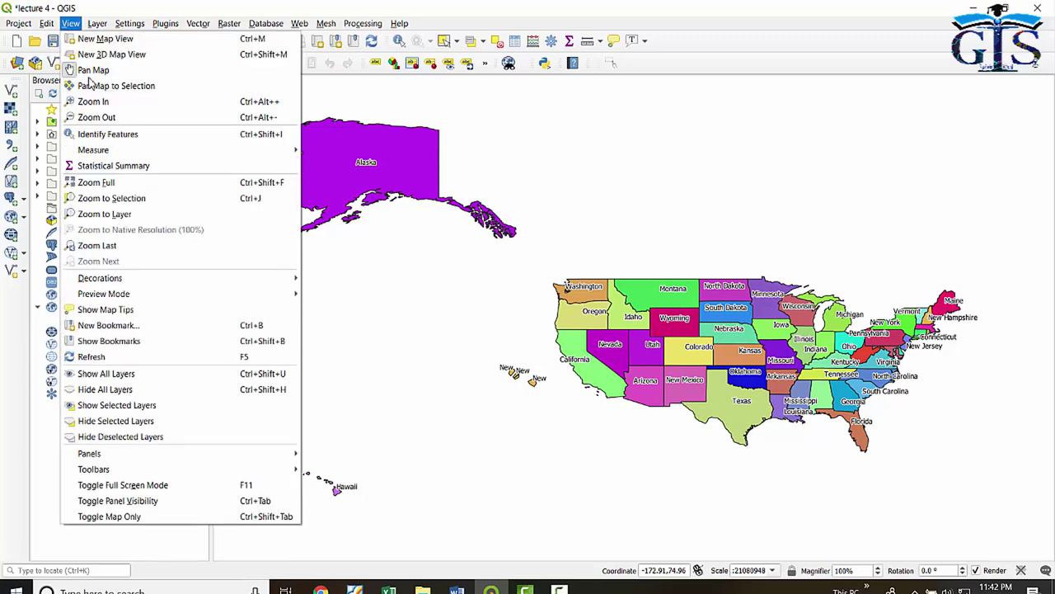
{"action": "mouse_move", "coordinate": [229, 457]}
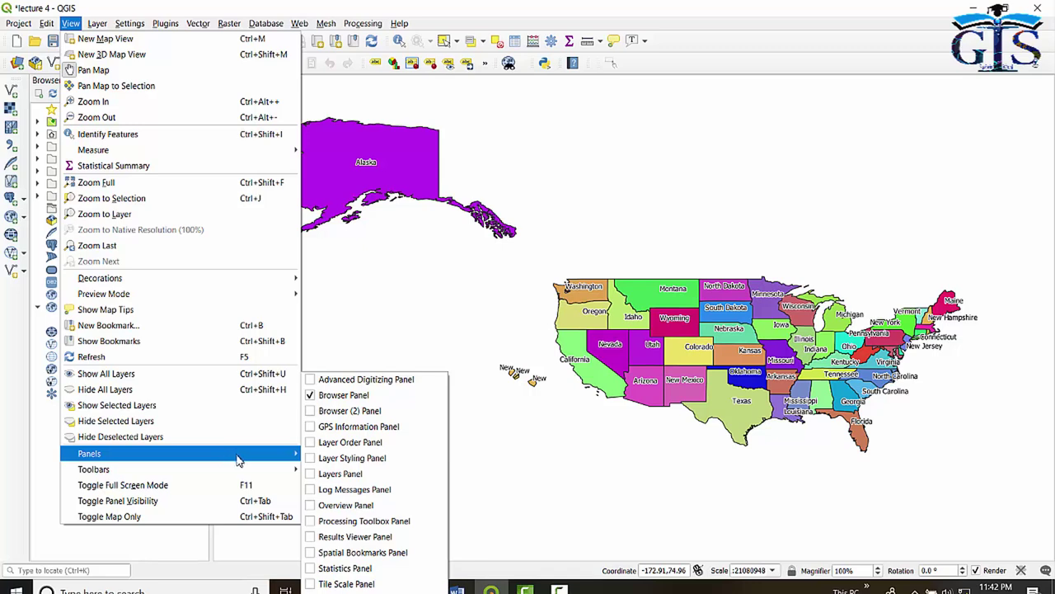
{"action": "left_click", "coordinate": [346, 480]}
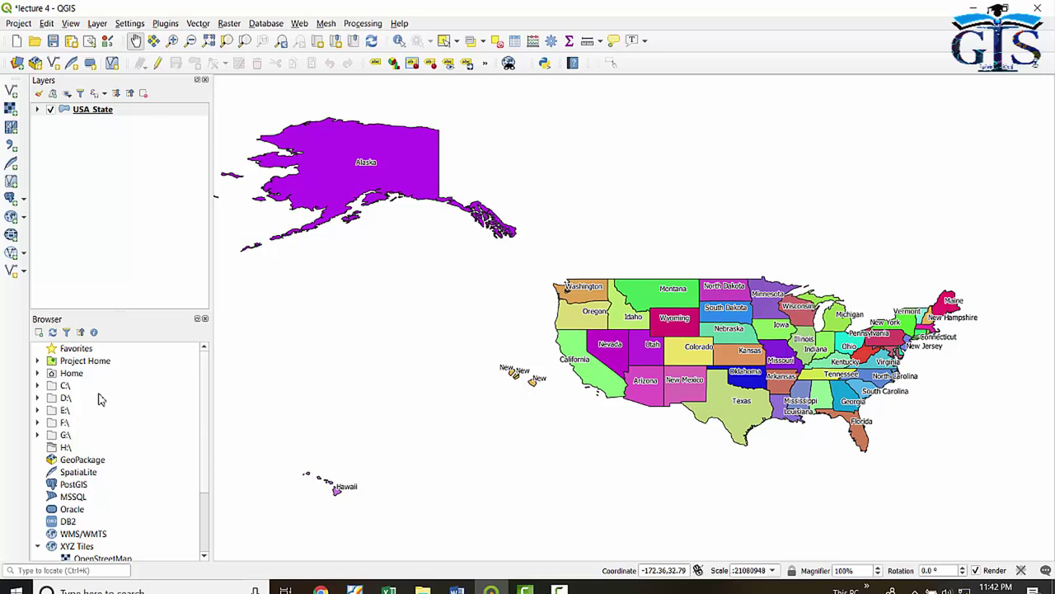
Expand the F:\ drive in the Browser panel down to the My Work folder.
{"action": "scroll", "coordinate": [99, 412], "scroll_direction": "down", "scroll_amount": 1}
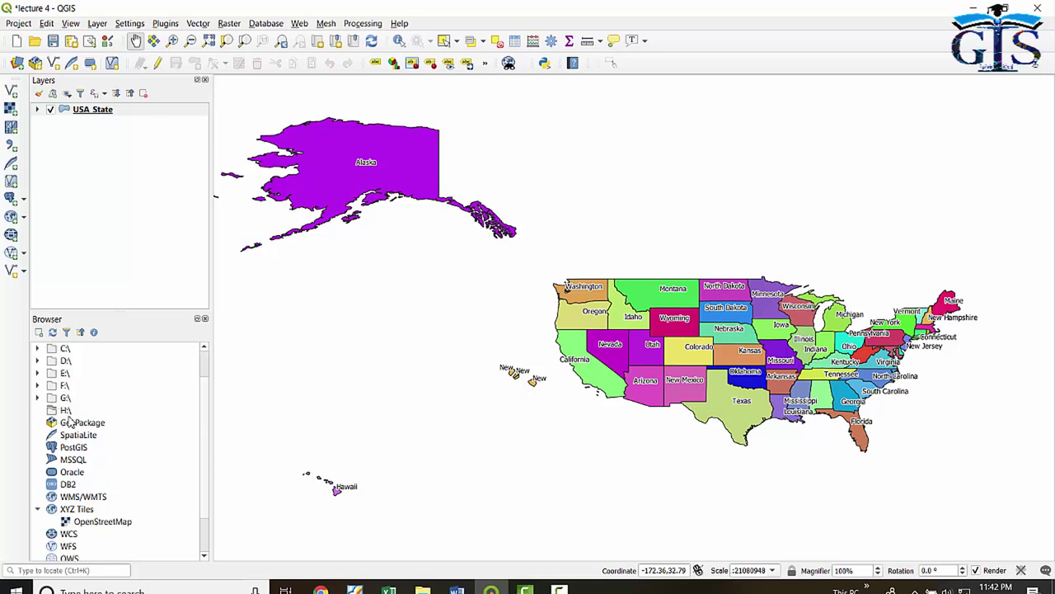
{"action": "scroll", "coordinate": [69, 420], "scroll_direction": "down", "scroll_amount": 1}
{"action": "scroll", "coordinate": [61, 420], "scroll_direction": "up", "scroll_amount": 2}
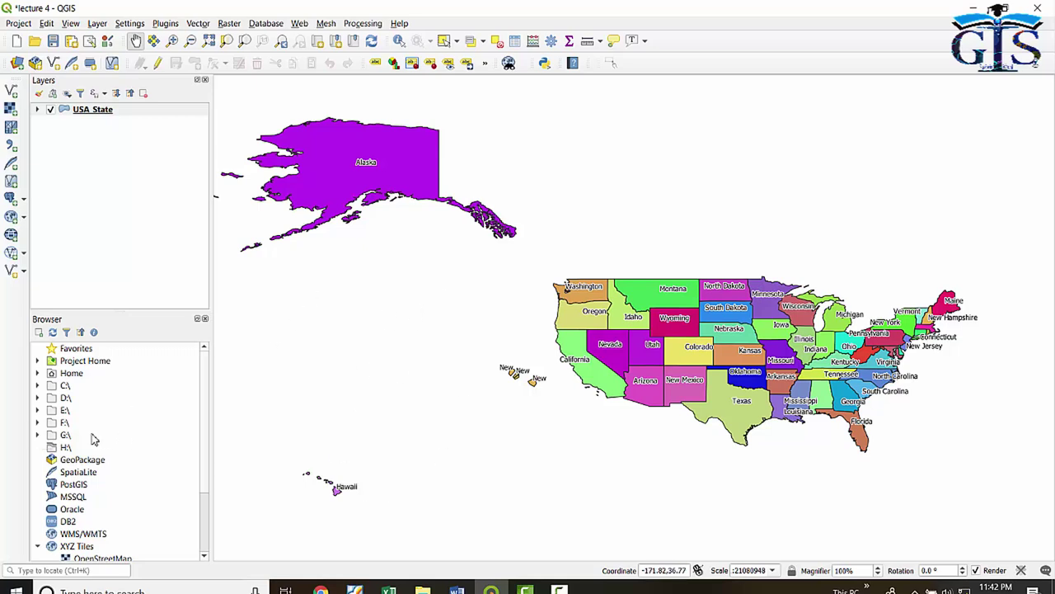
{"action": "left_click", "coordinate": [37, 422]}
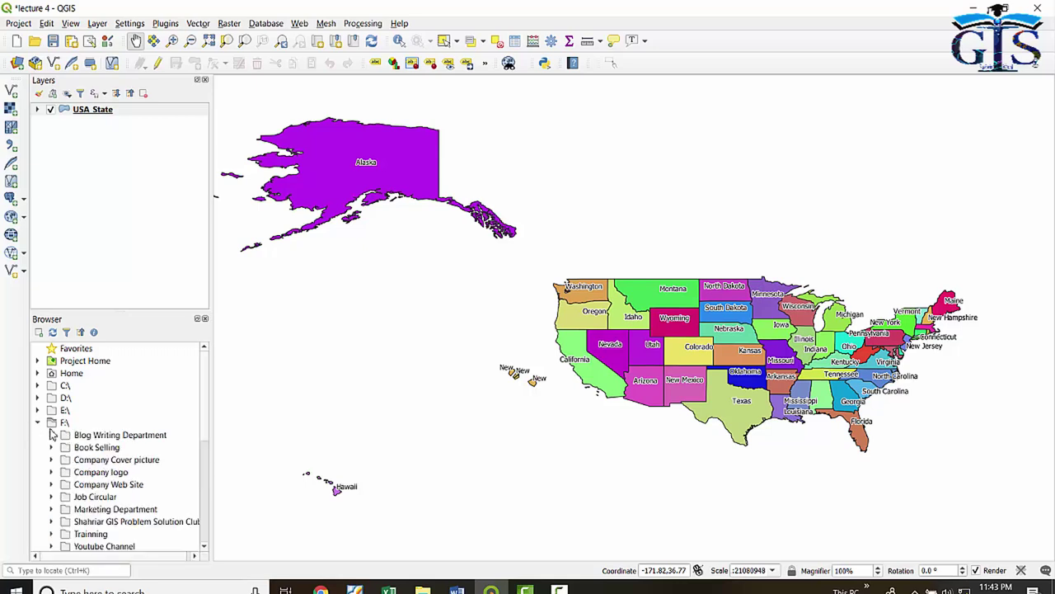
{"action": "scroll", "coordinate": [124, 445], "scroll_direction": "down", "scroll_amount": 10}
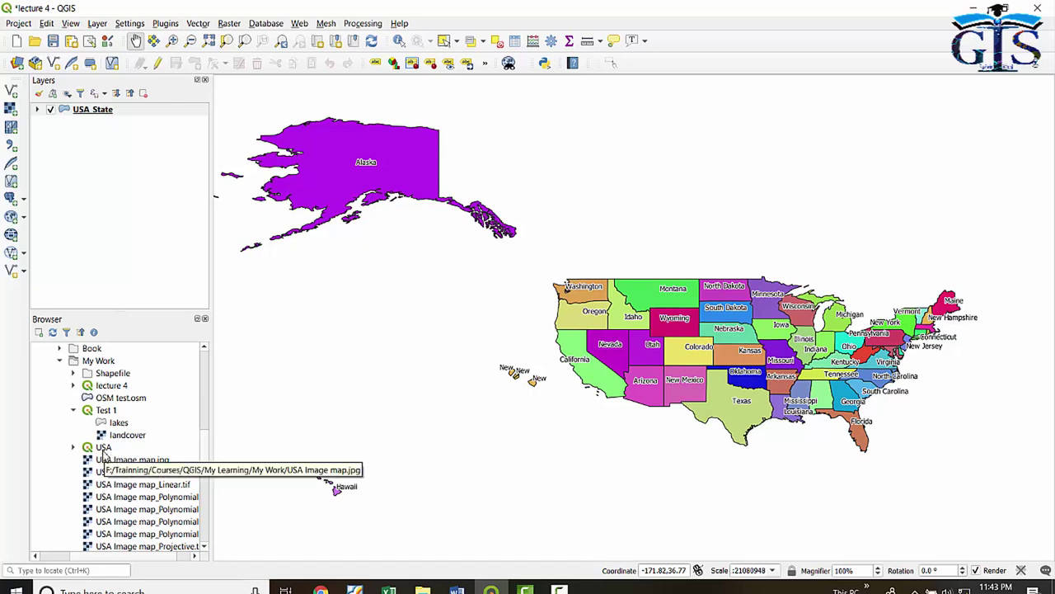
Expand USA.qgz and drag the USA project onto the map canvas.
{"action": "double_click", "coordinate": [105, 448]}
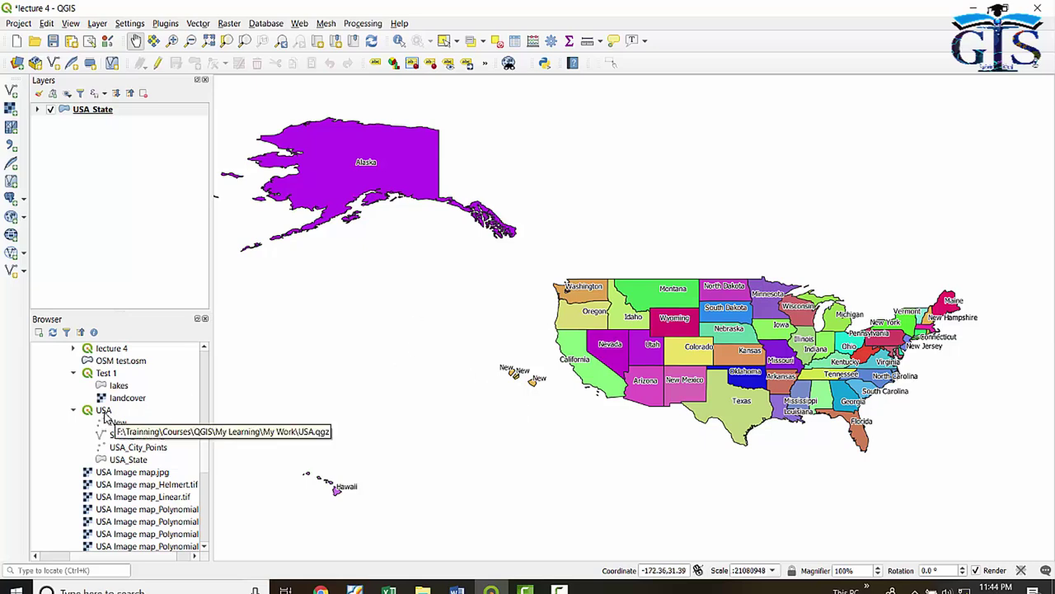
{"action": "left_click", "coordinate": [104, 411]}
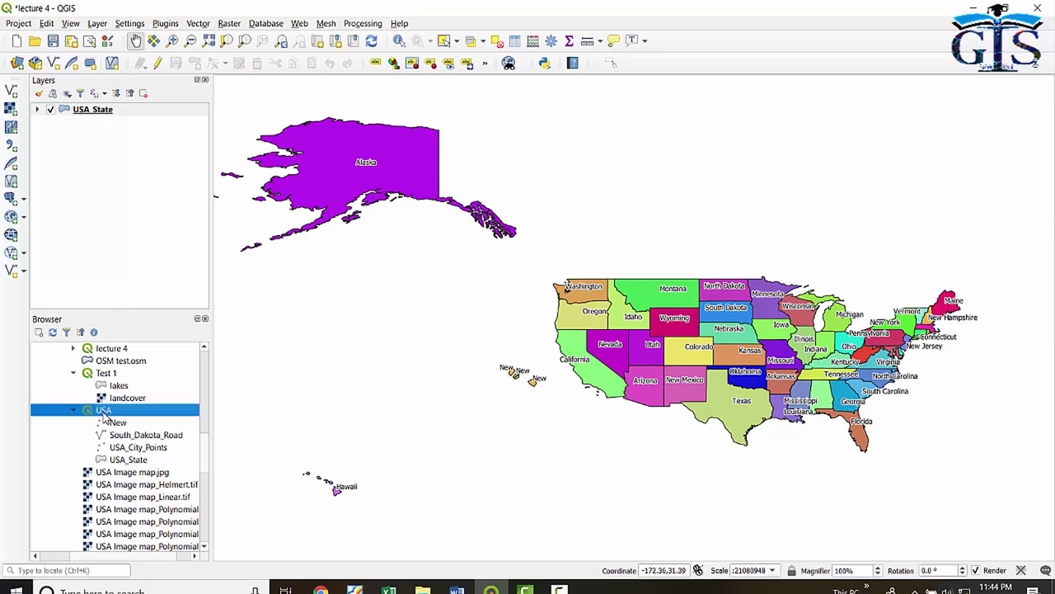
{"action": "left_click_drag", "start_coordinate": [104, 411], "coordinate": [502, 321]}
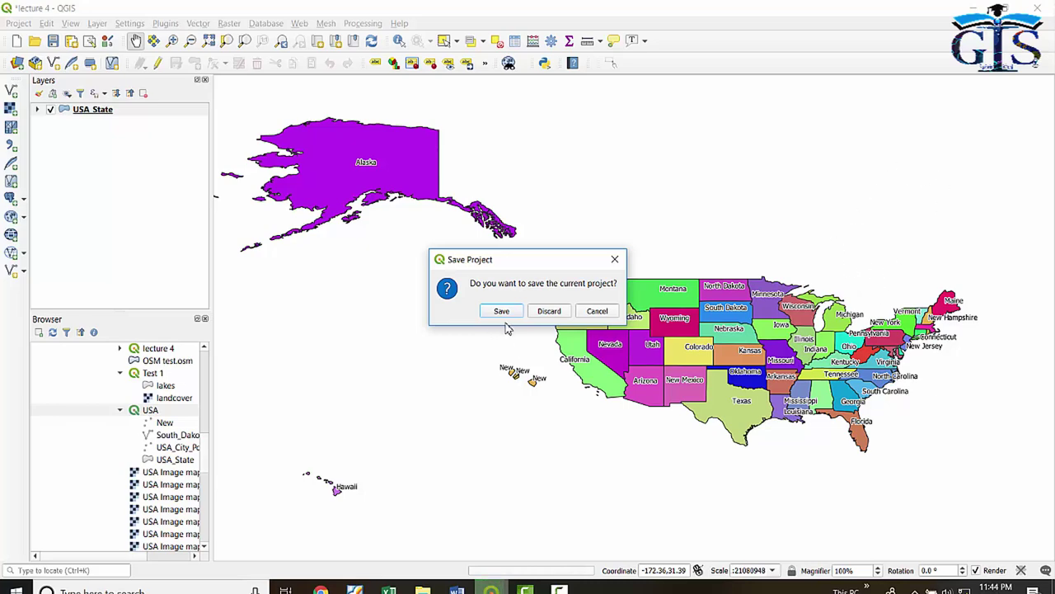
Discard changes to the old project, then zoom out and pan to frame the USA.
{"action": "left_click", "coordinate": [549, 311]}
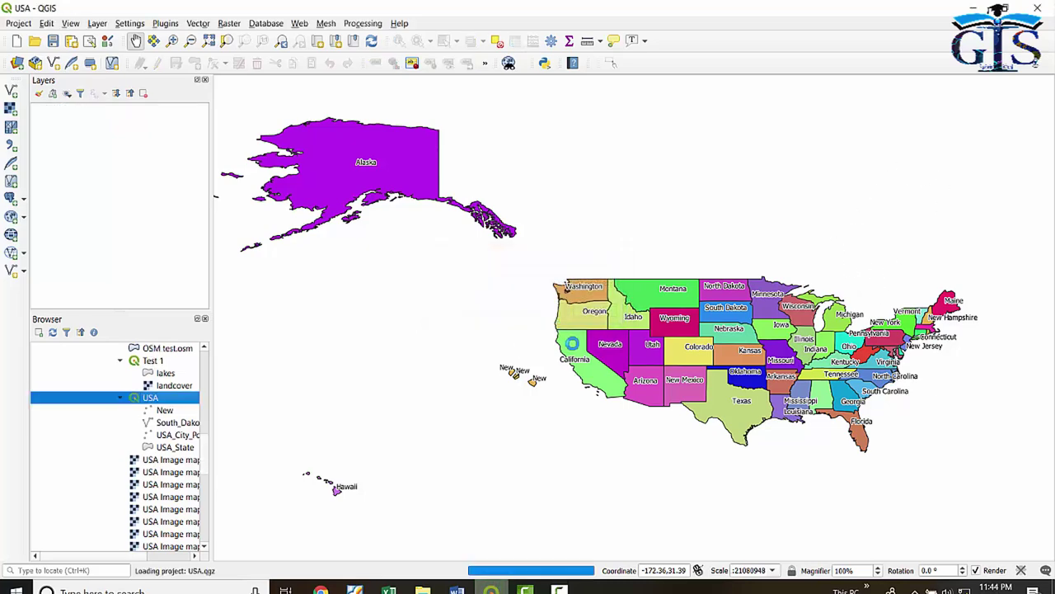
{"action": "scroll", "coordinate": [589, 307], "scroll_direction": "down", "scroll_amount": 3}
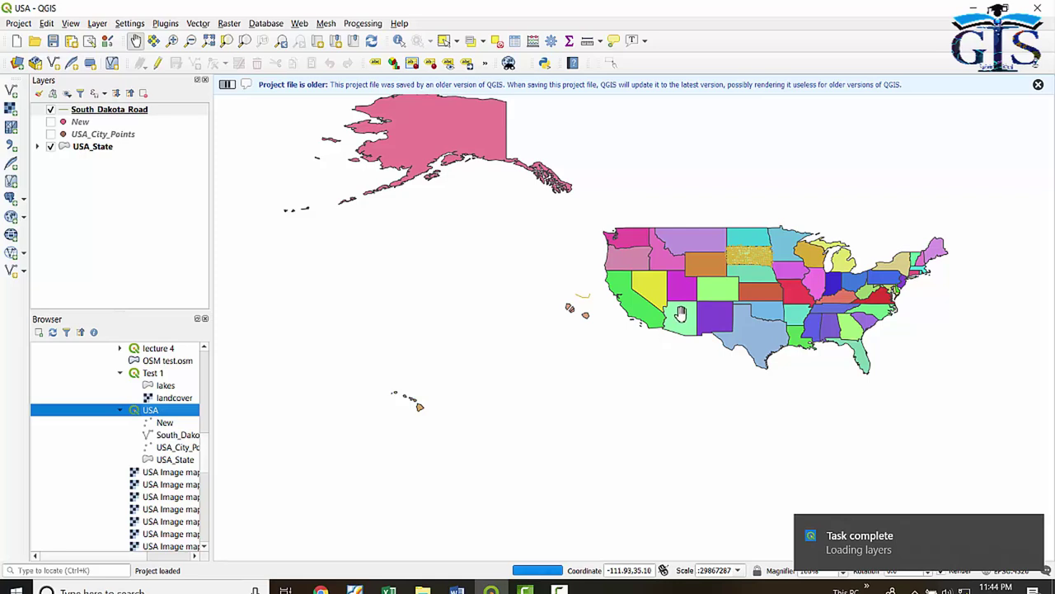
{"action": "left_click_drag", "start_coordinate": [653, 382], "coordinate": [636, 423]}
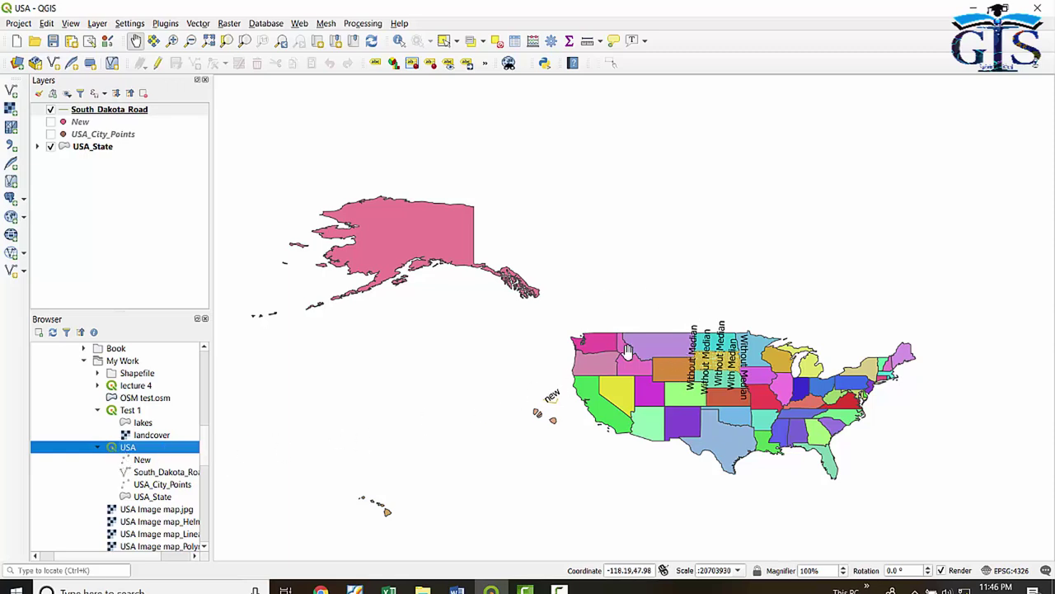
Collapse Test 1, My Work and Training in the Browser, then dismiss the panels list unchanged.
{"action": "left_click", "coordinate": [97, 412]}
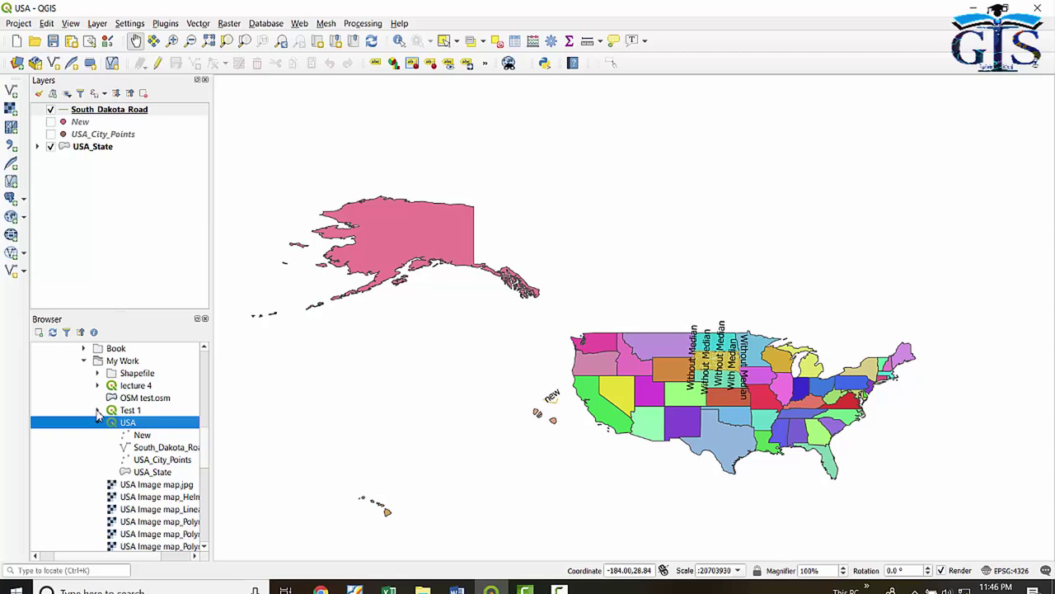
{"action": "left_click", "coordinate": [83, 360]}
{"action": "scroll", "coordinate": [84, 367], "scroll_direction": "up", "scroll_amount": 6}
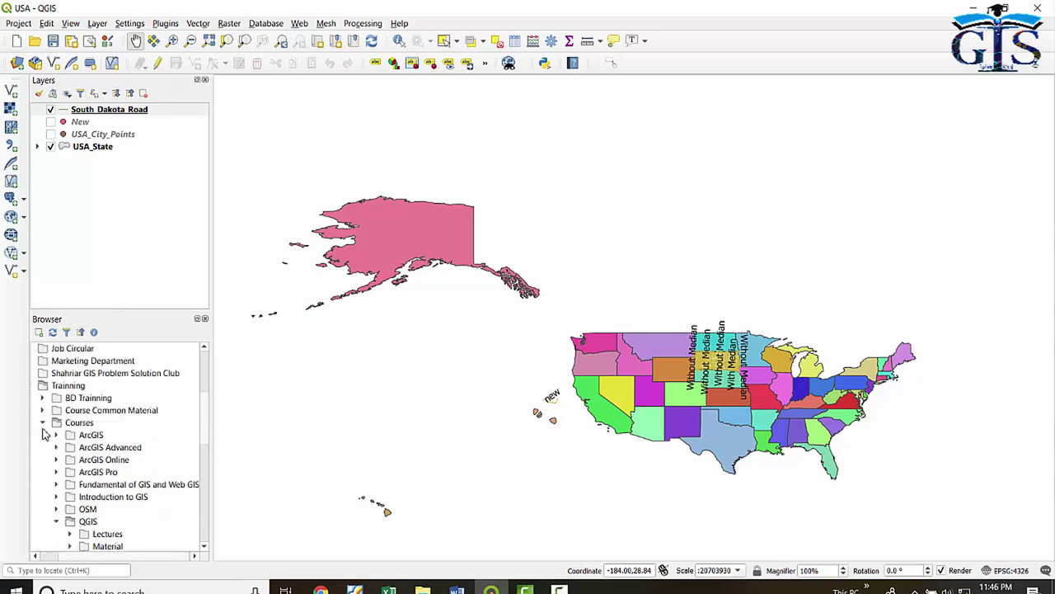
{"action": "left_click", "coordinate": [47, 405]}
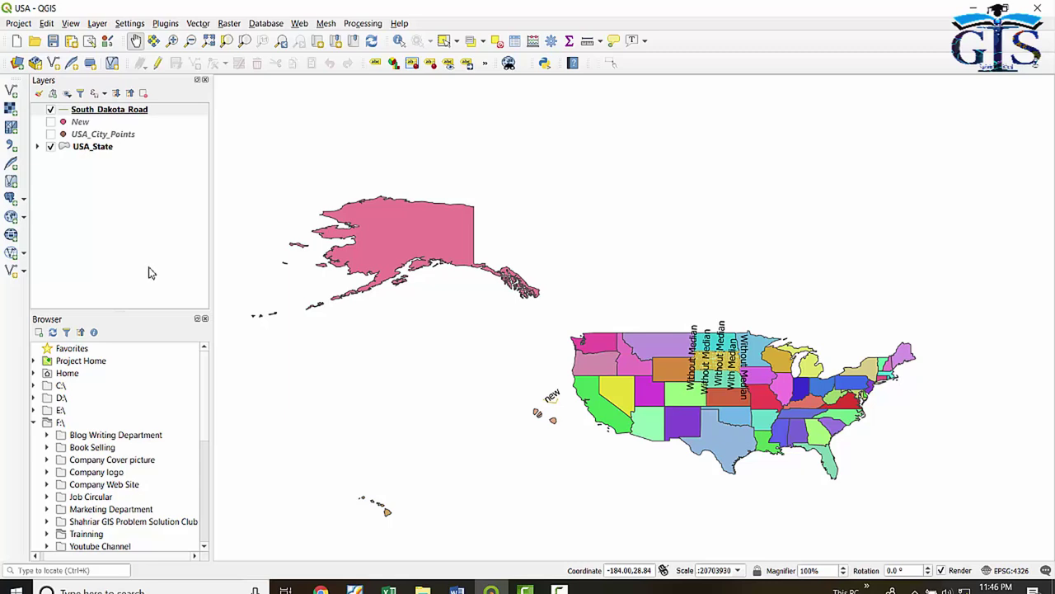
{"action": "right_click", "coordinate": [126, 327]}
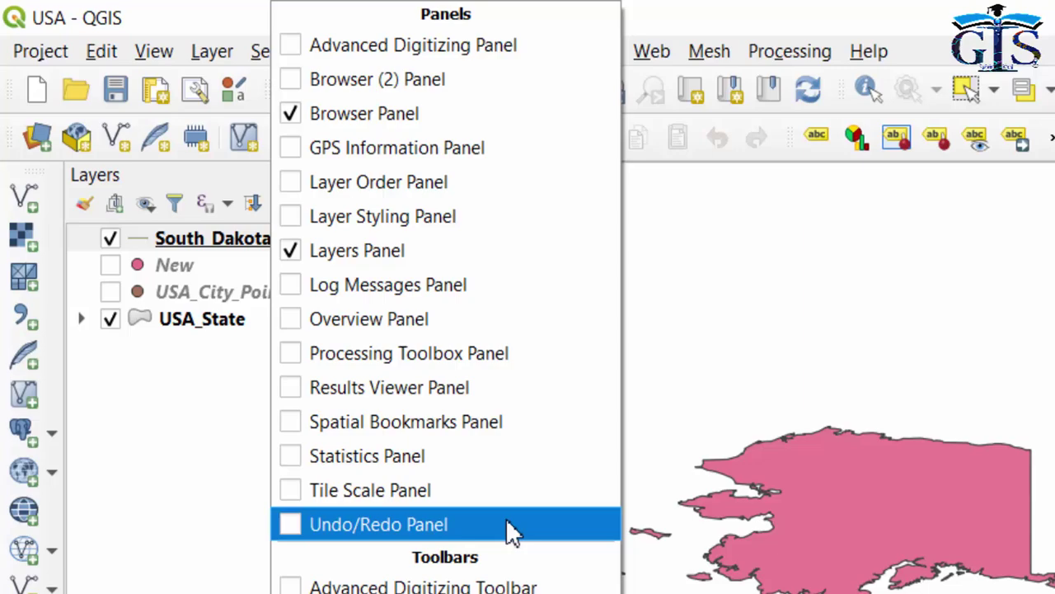
{"action": "key", "text": "Escape"}
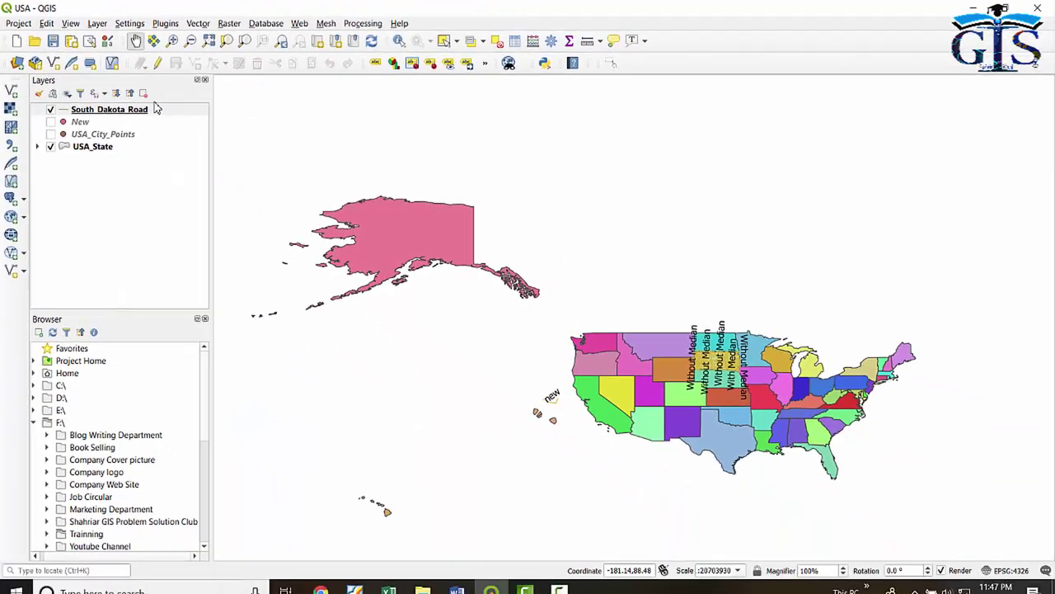